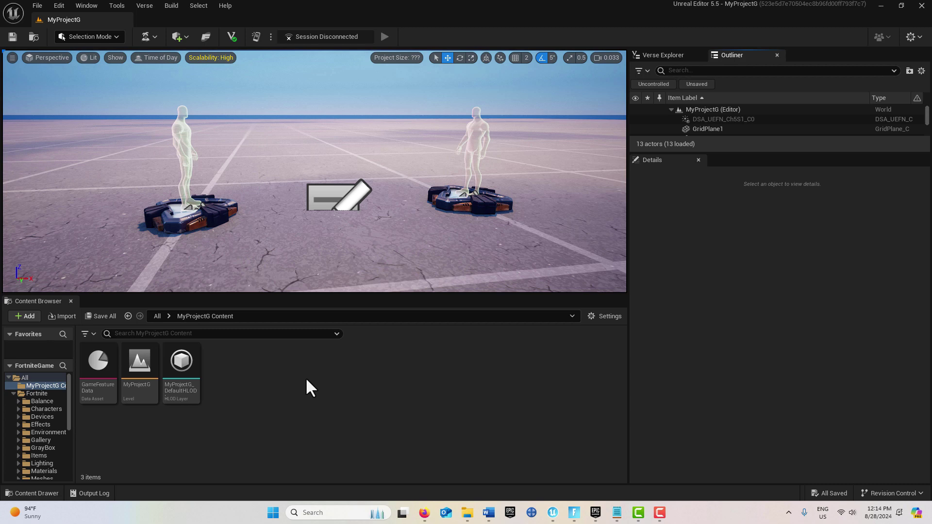
Import the image2 picture into the MyProjectG content folder as an 800×600 texture.
{"action": "left_click", "coordinate": [23, 314]}
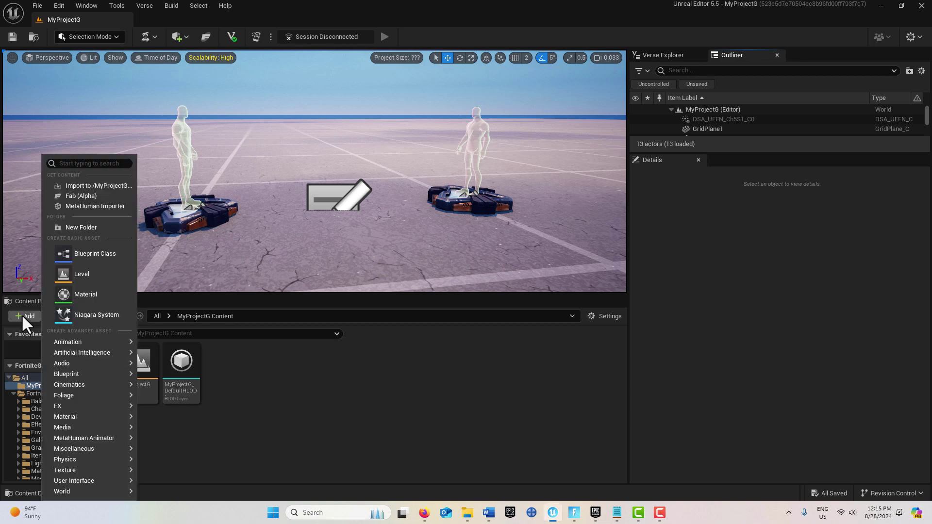
{"action": "left_click", "coordinate": [115, 186]}
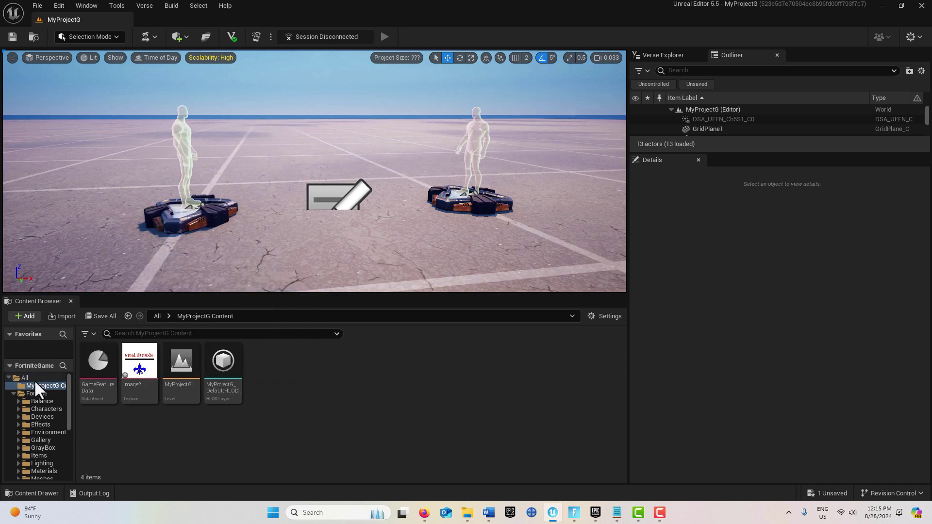
Create a User Widget blueprint named NewWidgetBlueprint and open it for editing.
{"action": "right_click", "coordinate": [346, 372]}
{"action": "mouse_move", "coordinate": [351, 345]}
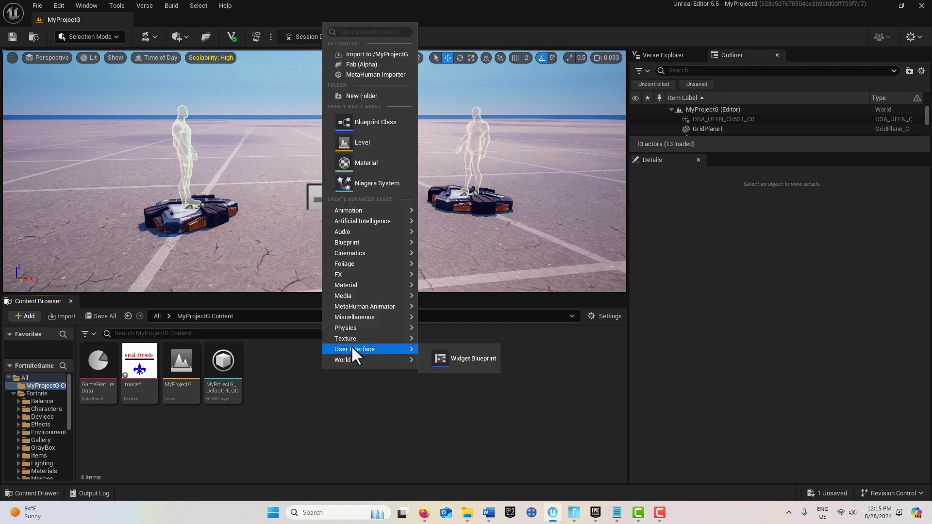
{"action": "left_click", "coordinate": [444, 352]}
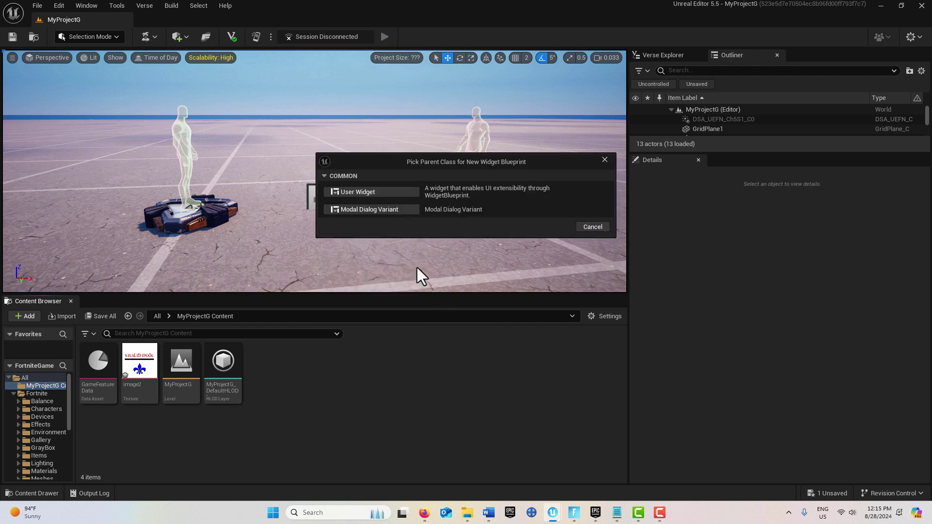
{"action": "left_click", "coordinate": [374, 194]}
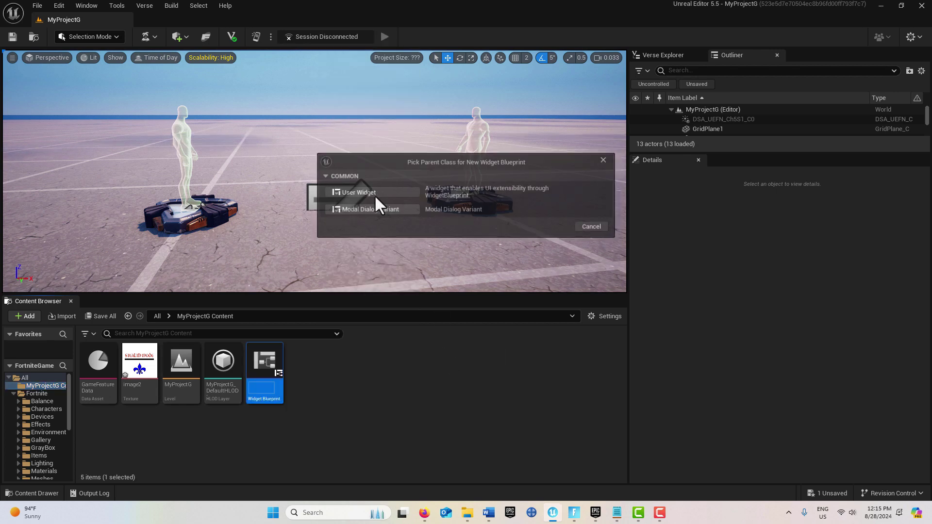
{"action": "key", "text": "Return"}
{"action": "double_click", "coordinate": [267, 362]}
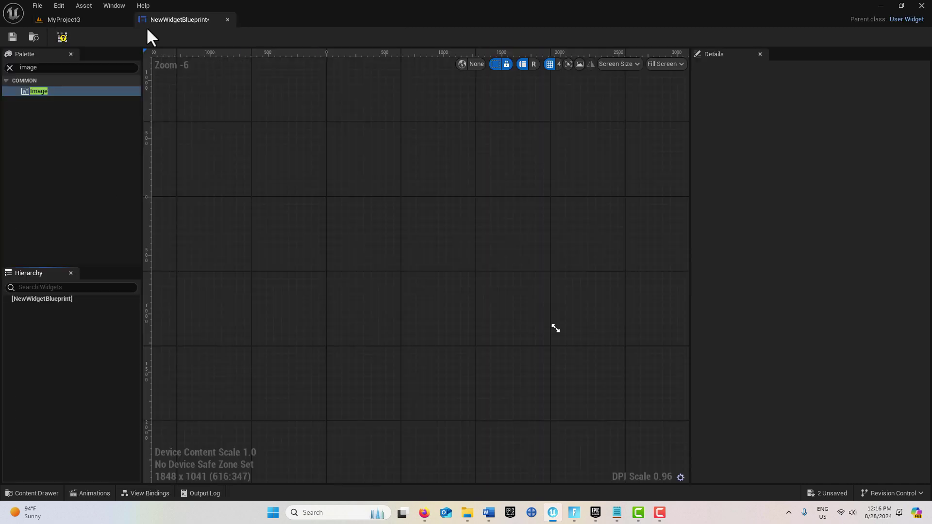
Add a Canvas Panel to the widget and size it to 1920x1080.
{"action": "left_click", "coordinate": [57, 70]}
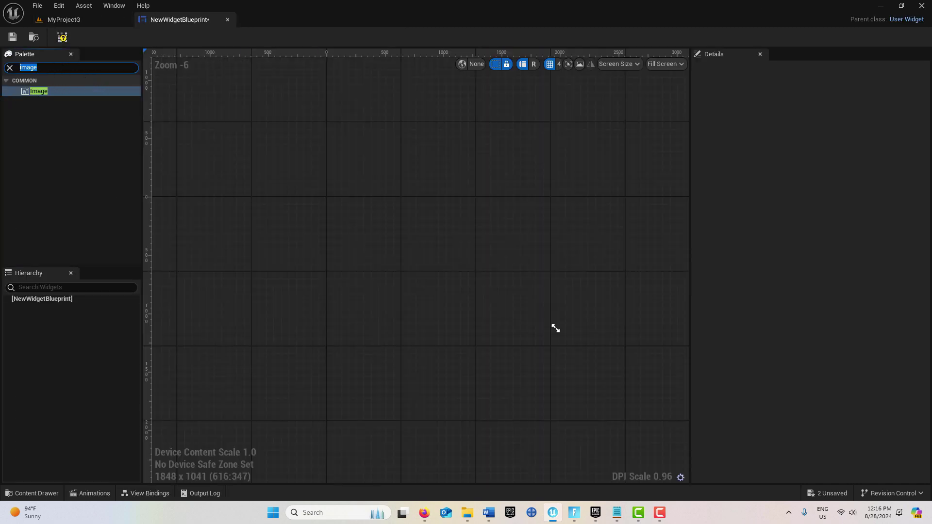
{"action": "type", "text": "canv"}
{"action": "left_click_drag", "start_coordinate": [54, 88], "coordinate": [348, 188]}
{"action": "left_click_drag", "start_coordinate": [549, 329], "coordinate": [553, 326]}
{"action": "scroll", "coordinate": [487, 283], "scroll_direction": "up", "scroll_amount": 2}
{"action": "scroll", "coordinate": [345, 312], "scroll_direction": "down", "scroll_amount": 1}
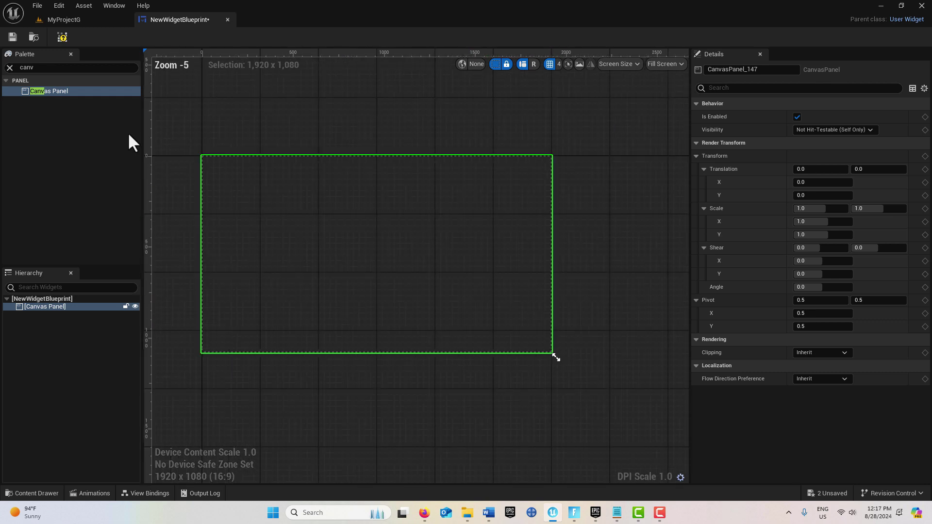
Place an Image widget, Image_152, inside the Canvas Panel and select it.
{"action": "left_click", "coordinate": [49, 66]}
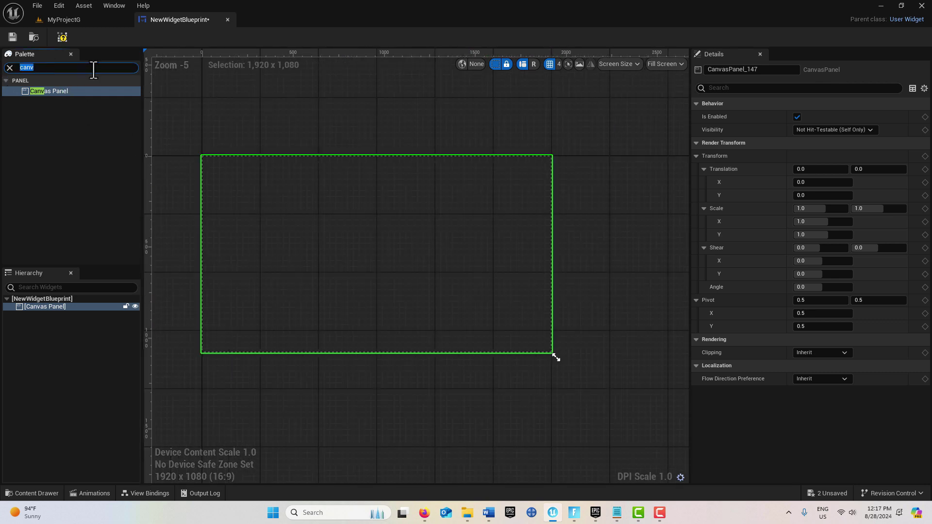
{"action": "type", "text": "image"}
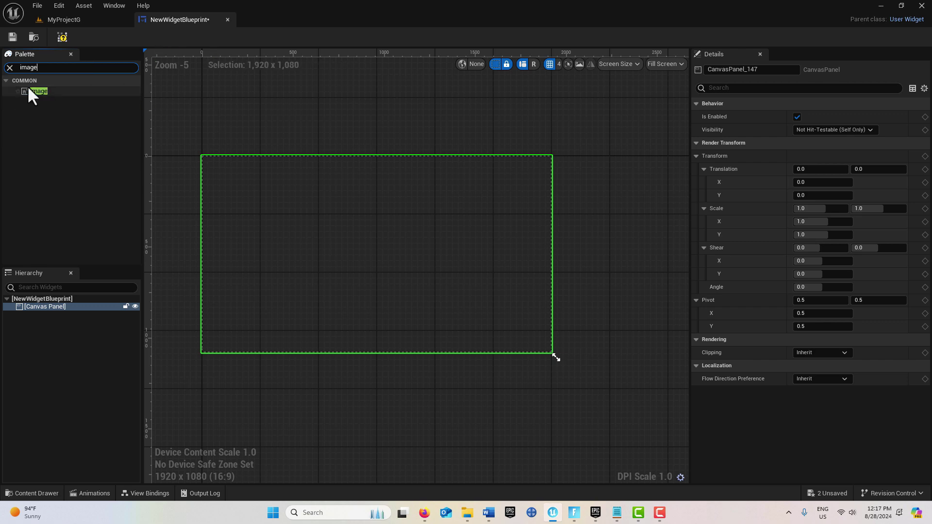
{"action": "left_click_drag", "start_coordinate": [32, 91], "coordinate": [72, 251]}
{"action": "left_click_drag", "start_coordinate": [83, 313], "coordinate": [87, 309]}
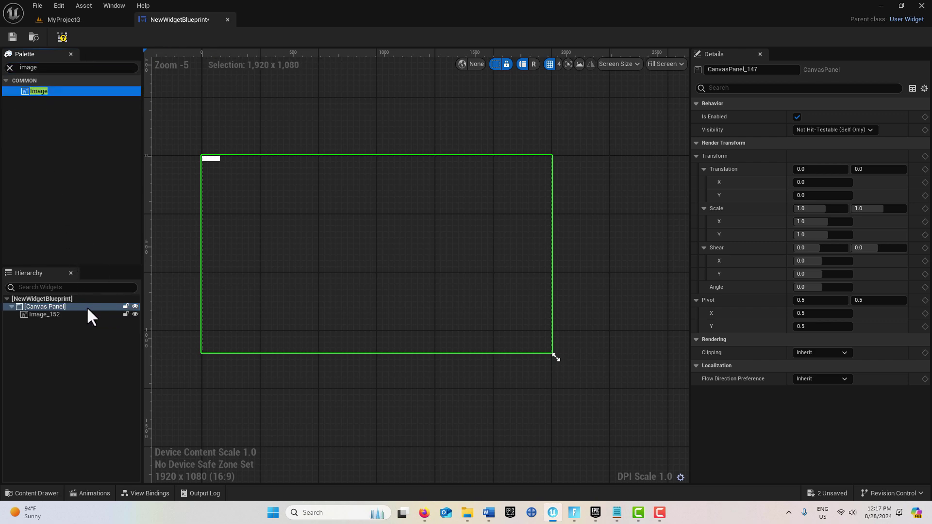
{"action": "left_click", "coordinate": [57, 314]}
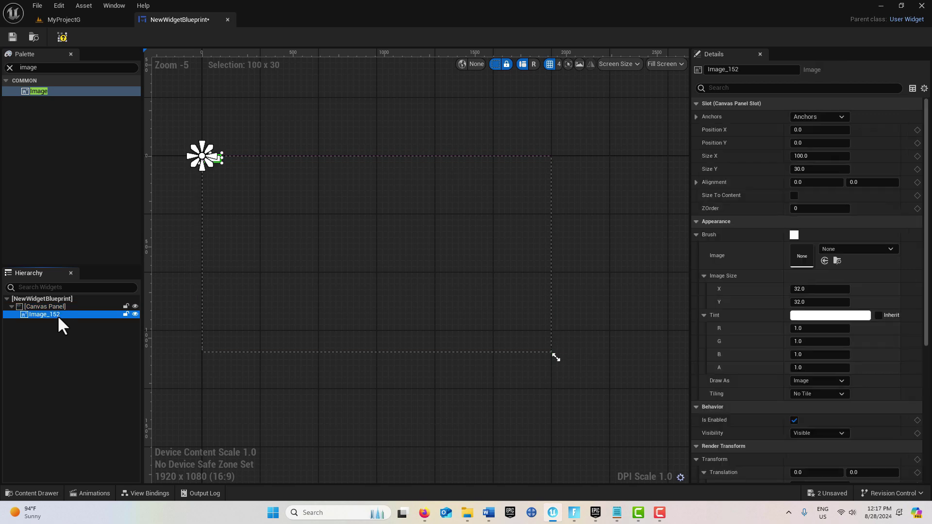
Set Image_152's brush to the image2 texture with Size To Content enabled.
{"action": "left_click", "coordinate": [887, 249]}
{"action": "type", "text": "image"}
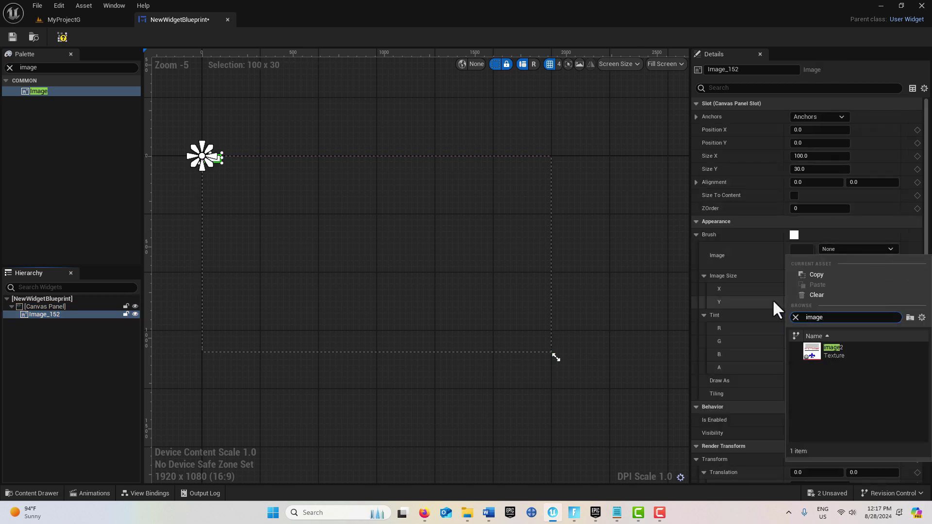
{"action": "left_click", "coordinate": [824, 354]}
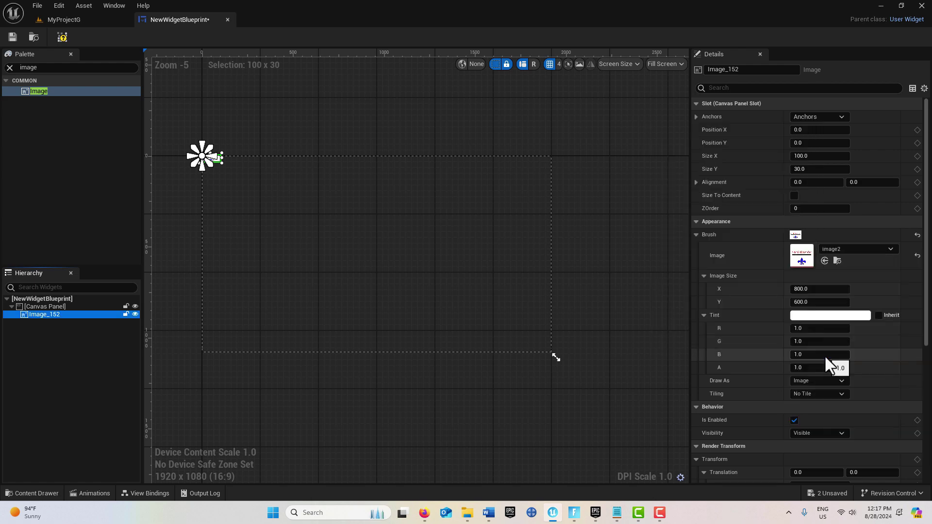
{"action": "left_click", "coordinate": [794, 195]}
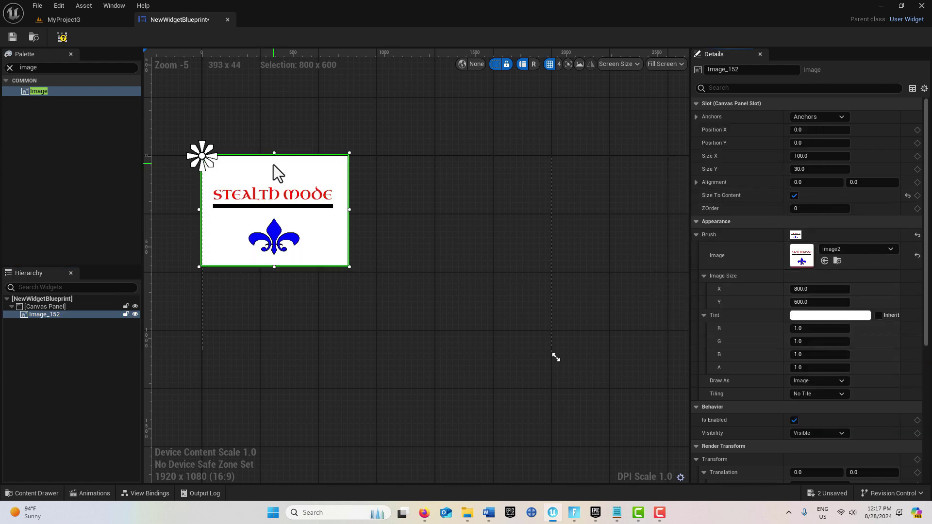
Move the image to the canvas centre, apply the centre anchor preset, and compile.
{"action": "left_click_drag", "start_coordinate": [273, 165], "coordinate": [387, 208]}
{"action": "left_click", "coordinate": [830, 121]}
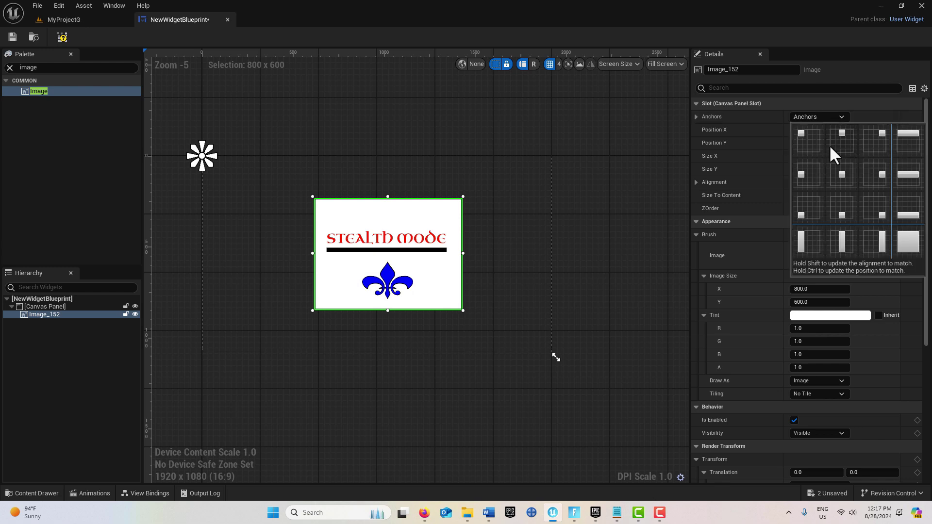
{"action": "left_click", "coordinate": [838, 175]}
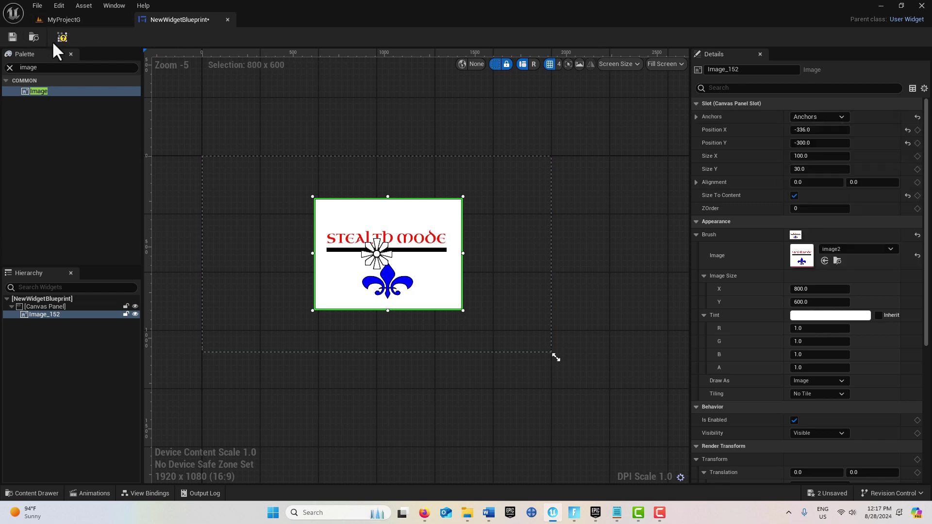
{"action": "left_click", "coordinate": [66, 36]}
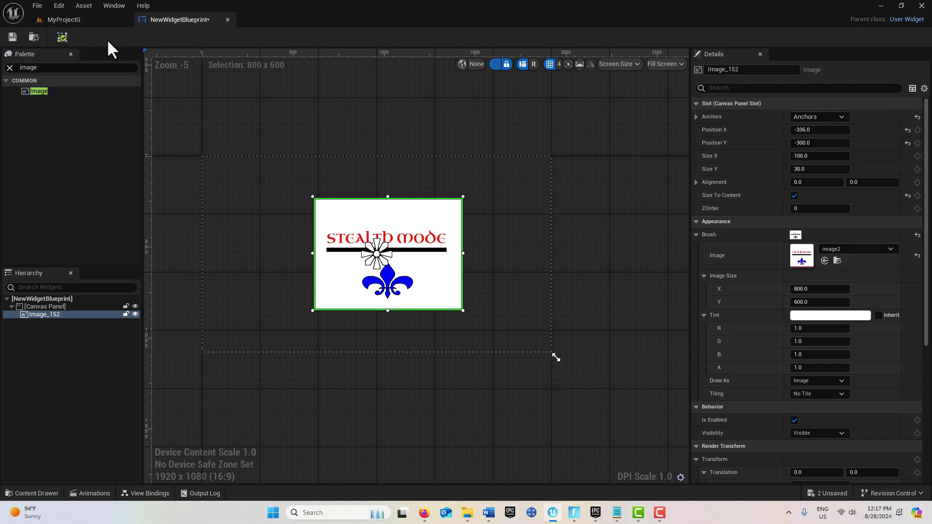
Place a HUD Message Device from the Fortnite folder into the level.
{"action": "left_click", "coordinate": [83, 19]}
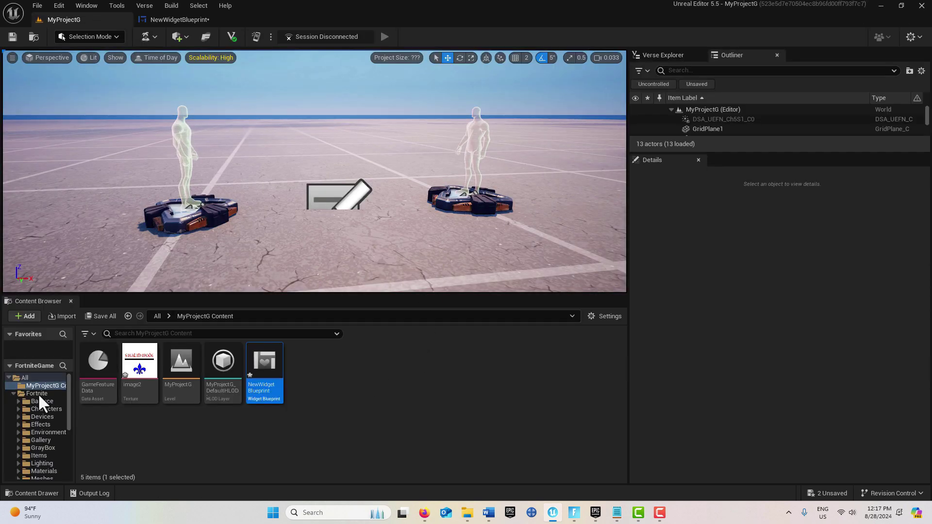
{"action": "left_click", "coordinate": [38, 393]}
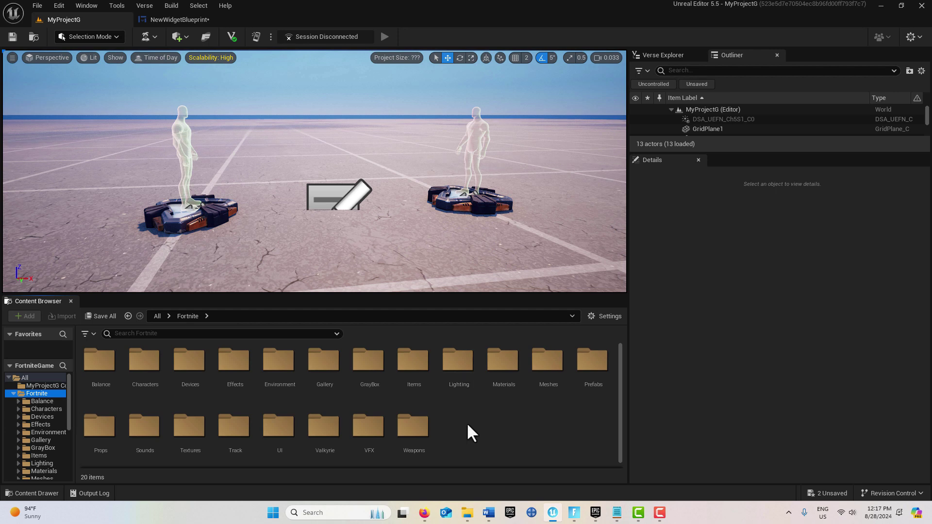
{"action": "left_click", "coordinate": [241, 334]}
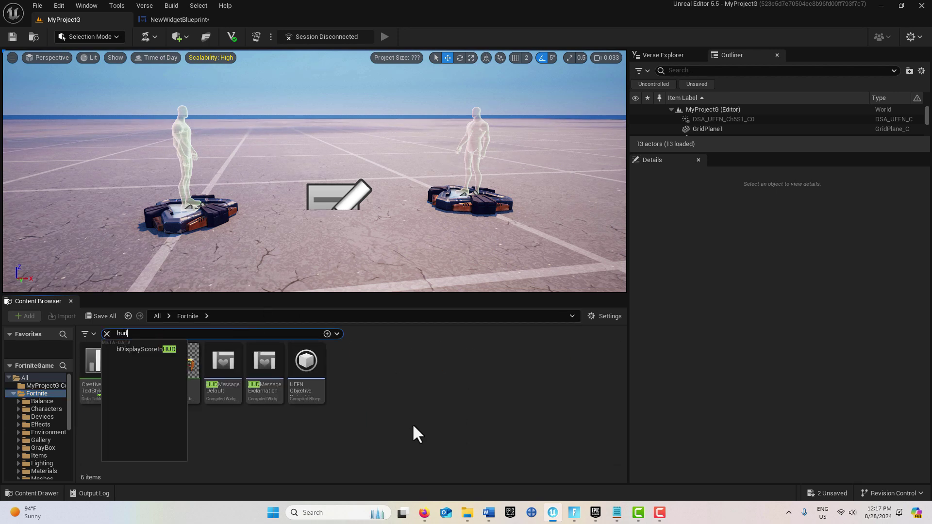
{"action": "left_click_drag", "start_coordinate": [181, 362], "coordinate": [296, 178]}
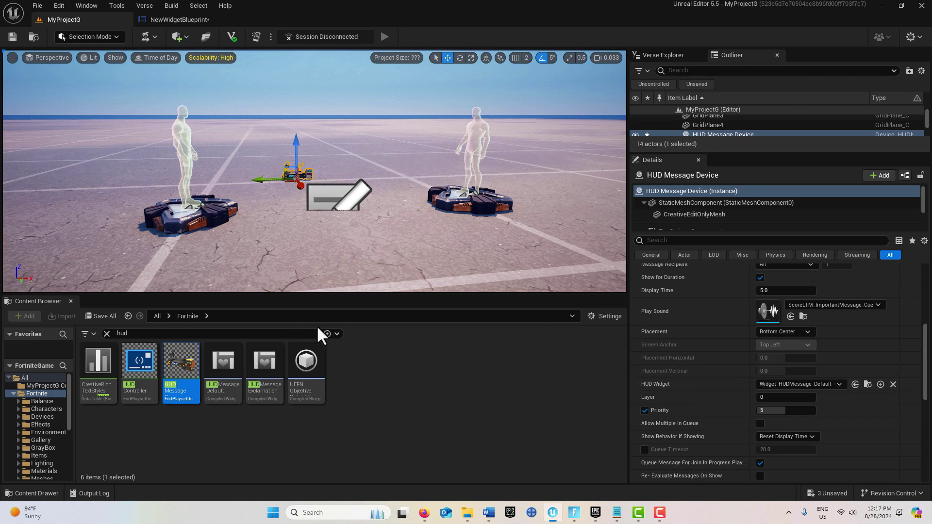
Search for 'trig' and place a Trigger device into the level.
{"action": "left_click", "coordinate": [153, 336]}
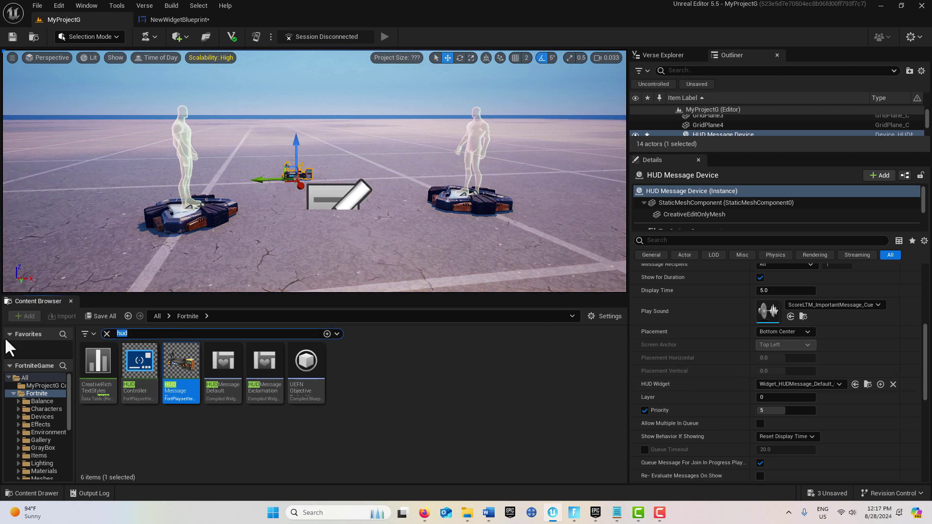
{"action": "type", "text": "trig"}
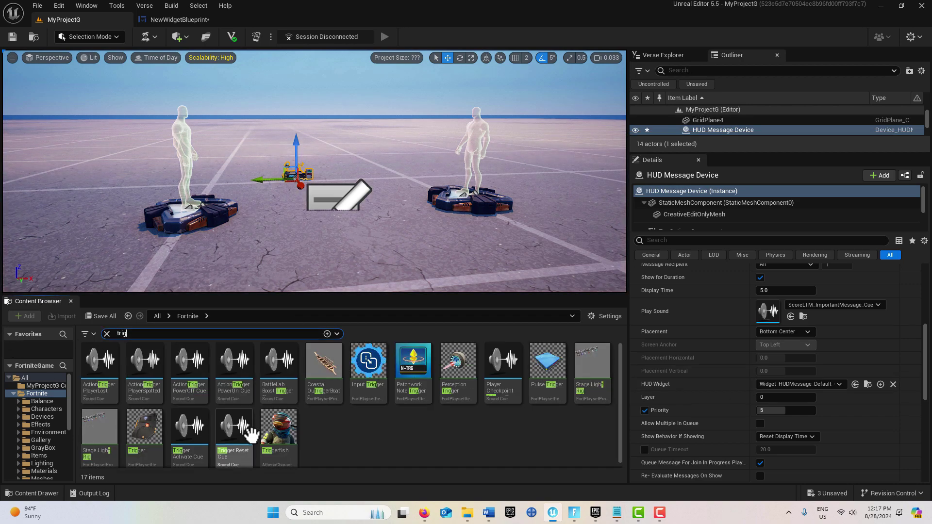
{"action": "left_click_drag", "start_coordinate": [142, 437], "coordinate": [345, 256]}
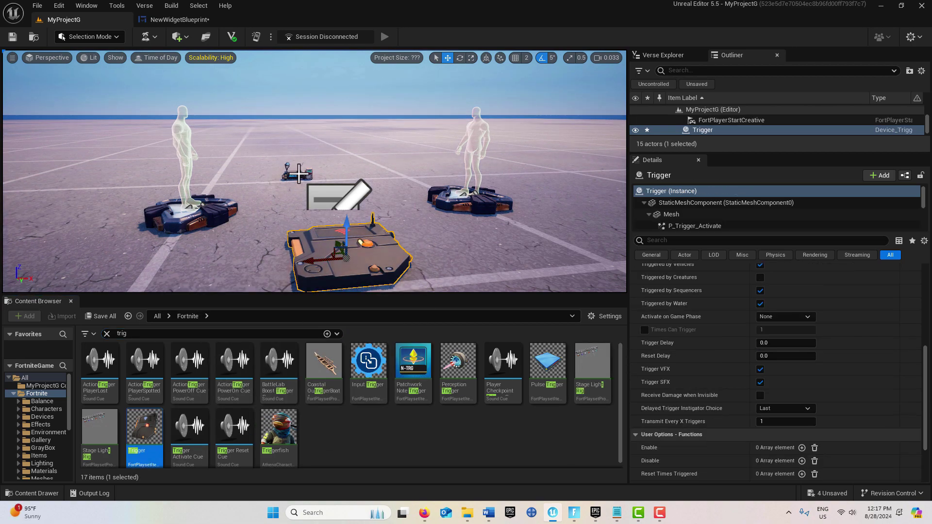
Add a Show function element on the HUD Message Device bound to Trigger's On Triggered event.
{"action": "left_click", "coordinate": [297, 173]}
{"action": "scroll", "coordinate": [801, 349], "scroll_direction": "down", "scroll_amount": 3}
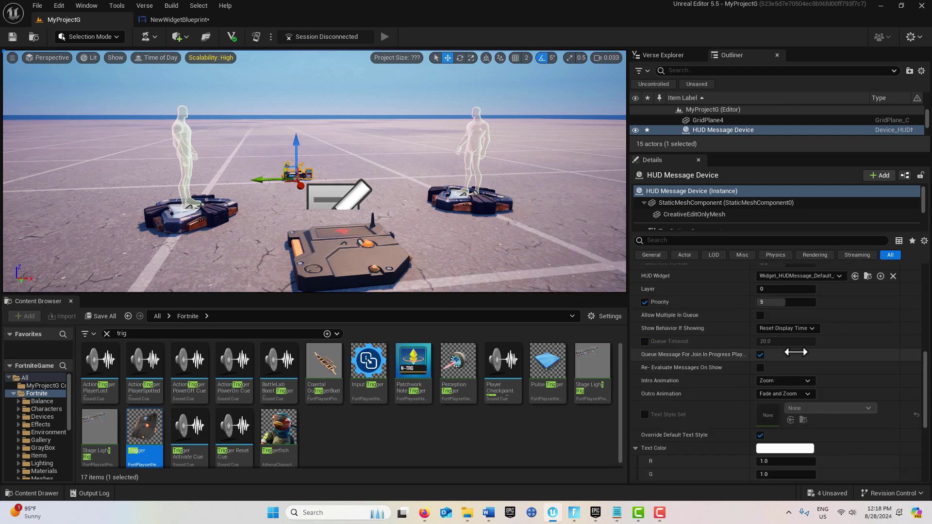
{"action": "scroll", "coordinate": [795, 351], "scroll_direction": "down", "scroll_amount": 5}
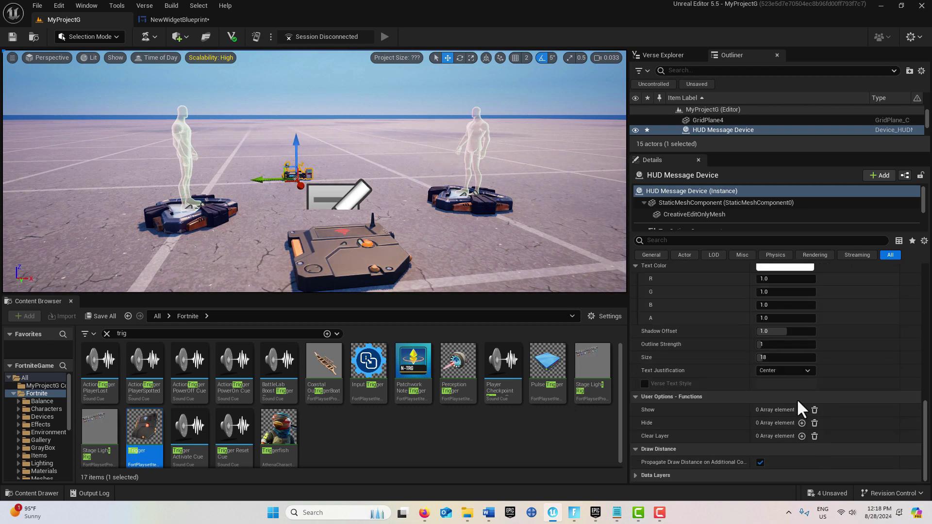
{"action": "left_click", "coordinate": [802, 409]}
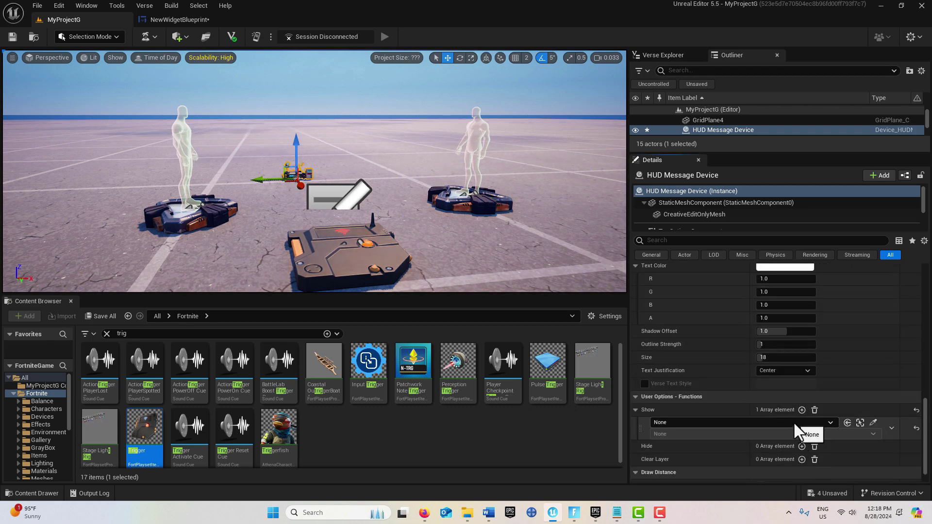
{"action": "left_click", "coordinate": [793, 421]}
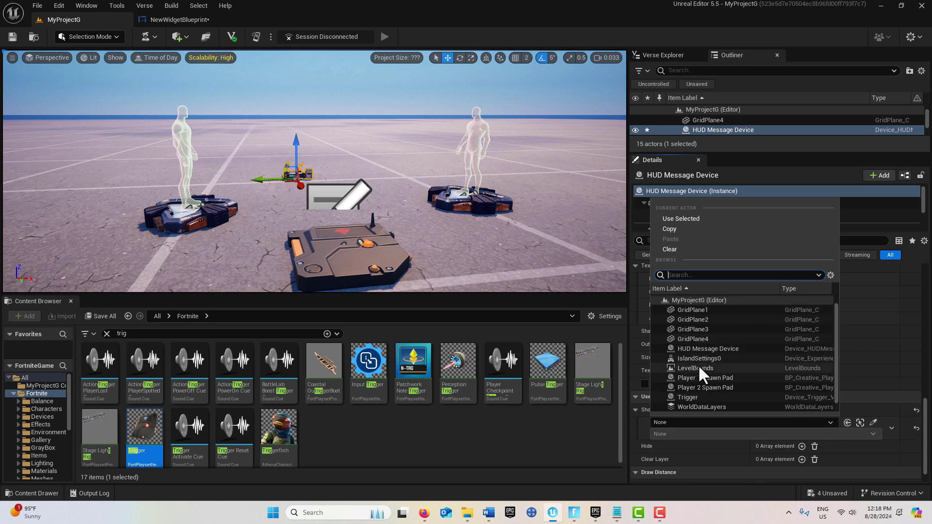
{"action": "left_click", "coordinate": [697, 397]}
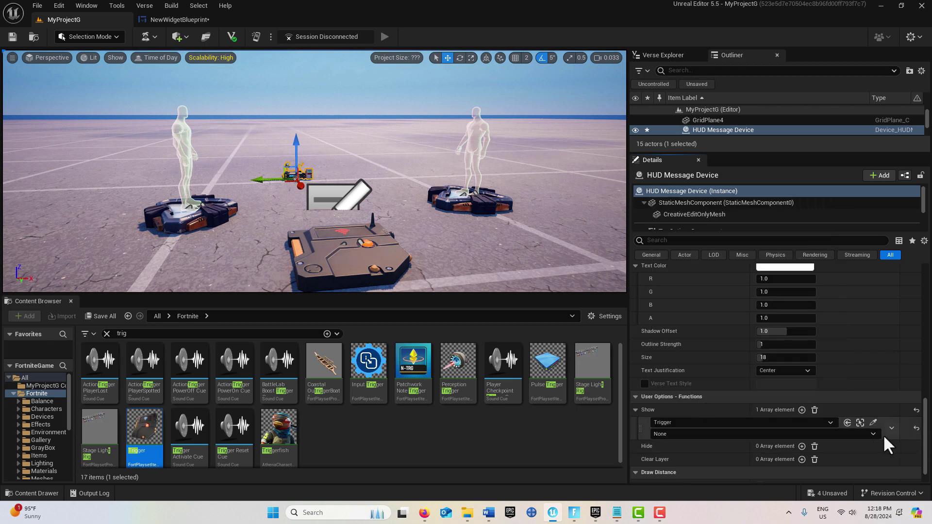
{"action": "left_click", "coordinate": [867, 432]}
{"action": "left_click", "coordinate": [701, 453]}
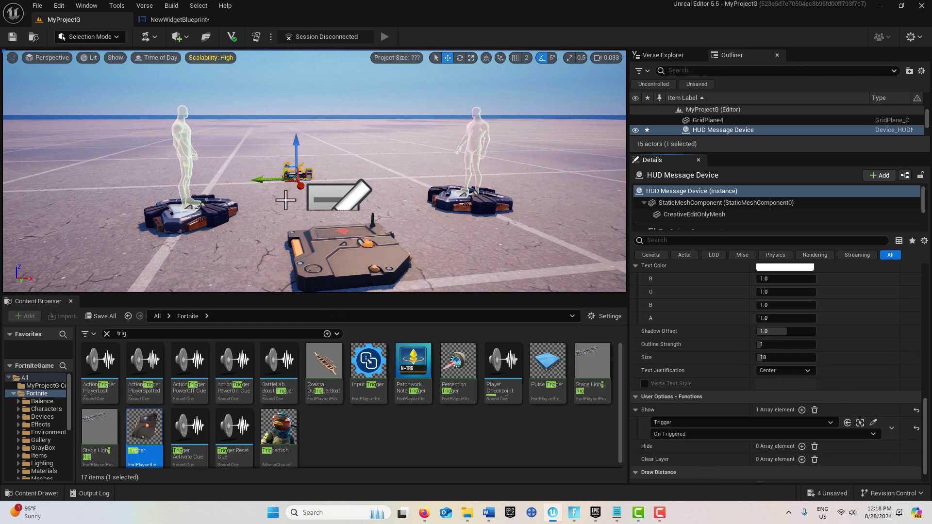
{"action": "scroll", "coordinate": [775, 410], "scroll_direction": "down", "scroll_amount": 1}
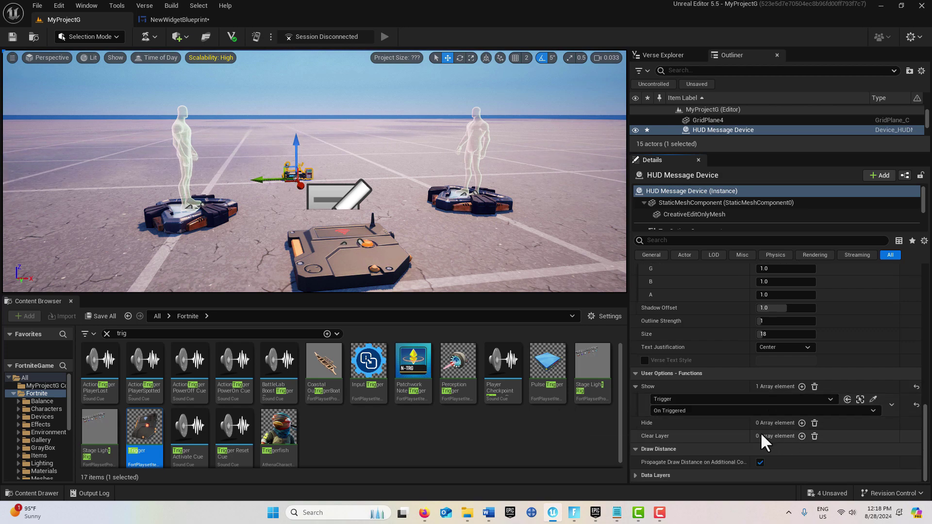
{"action": "scroll", "coordinate": [760, 434], "scroll_direction": "up", "scroll_amount": 9}
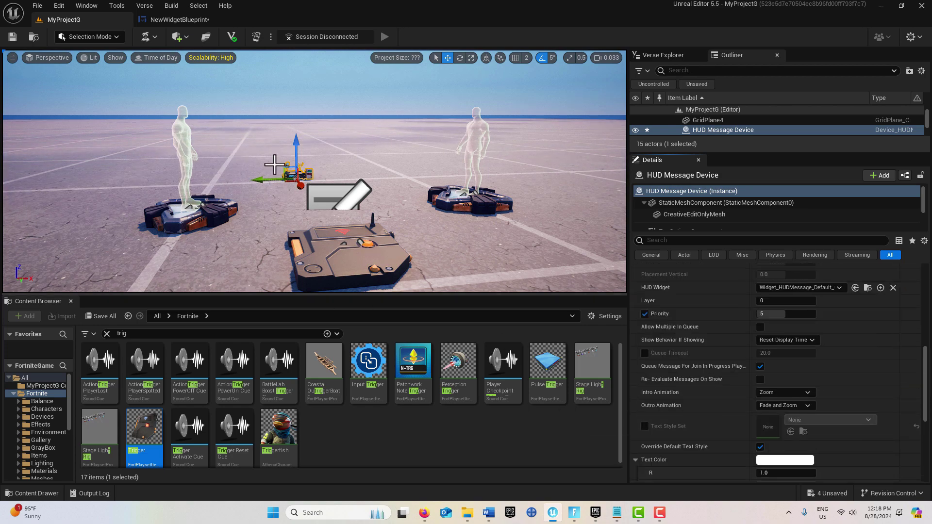
Set the HUD Widget to NewWidgetBlueprint, save the project, and launch a session.
{"action": "scroll", "coordinate": [863, 397], "scroll_direction": "up", "scroll_amount": 3}
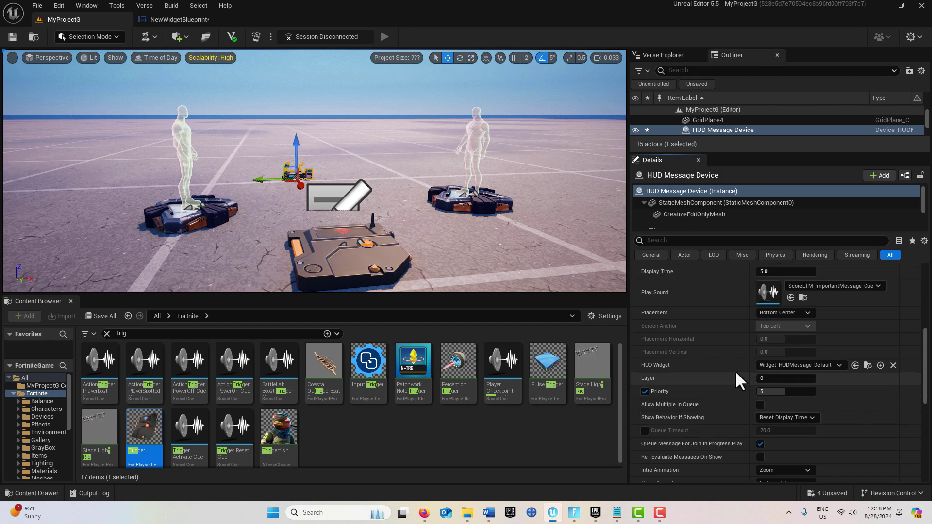
{"action": "left_click", "coordinate": [837, 365]}
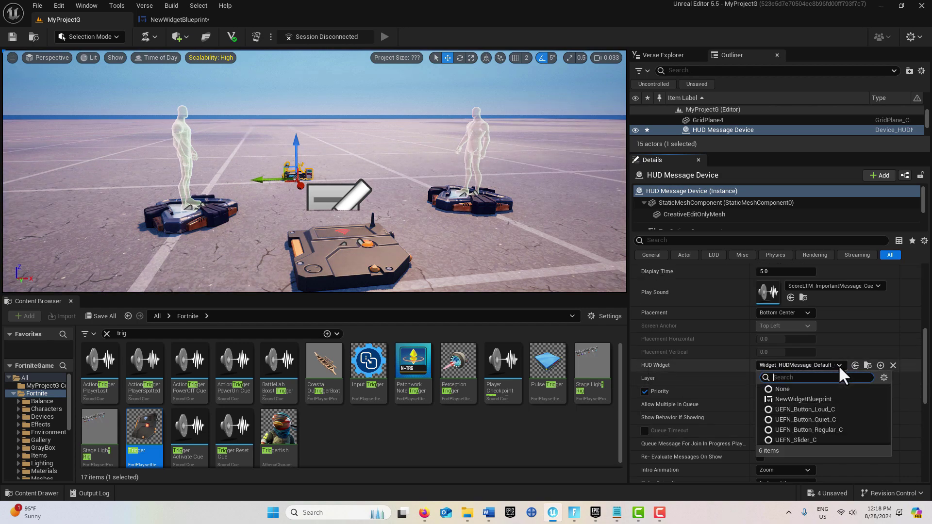
{"action": "left_click", "coordinate": [802, 398]}
{"action": "left_click", "coordinate": [12, 37]}
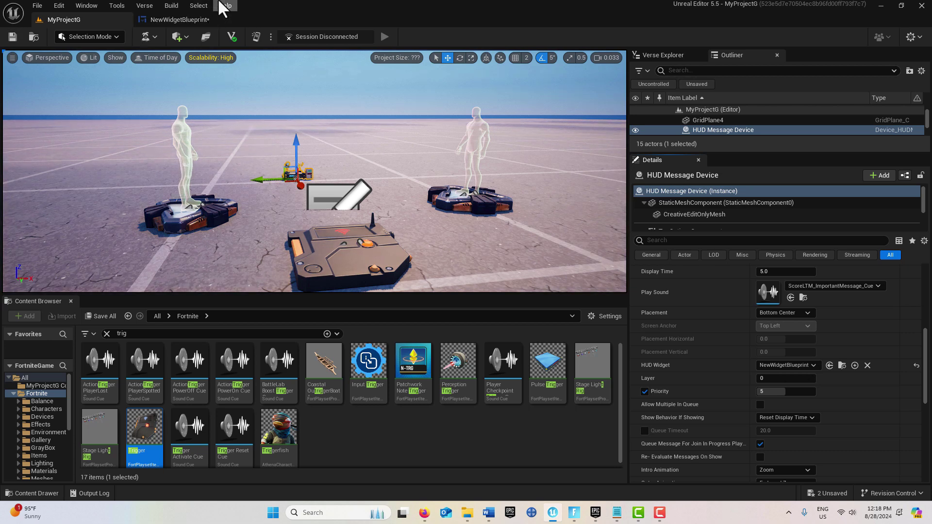
{"action": "left_click", "coordinate": [257, 36]}
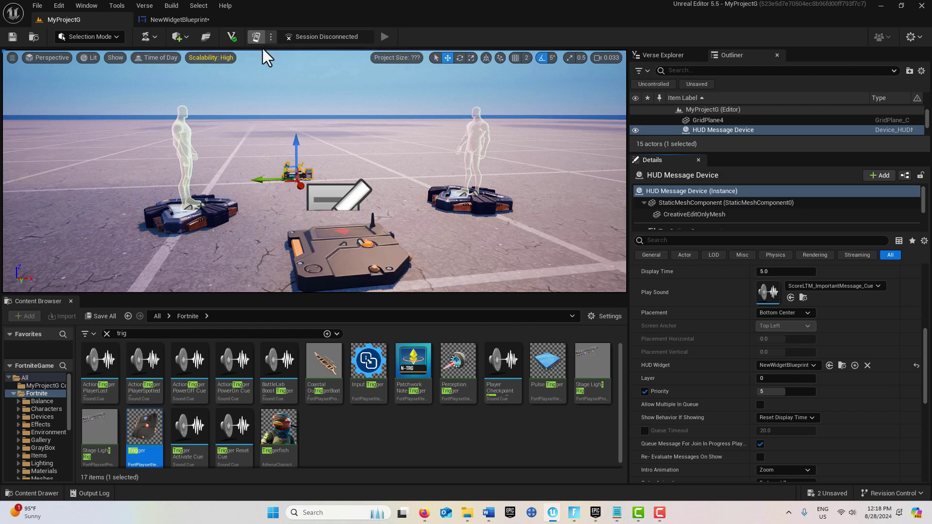
Save the selected image and widget, start the game, and run toward the trigger pad.
{"action": "left_click", "coordinate": [542, 367]}
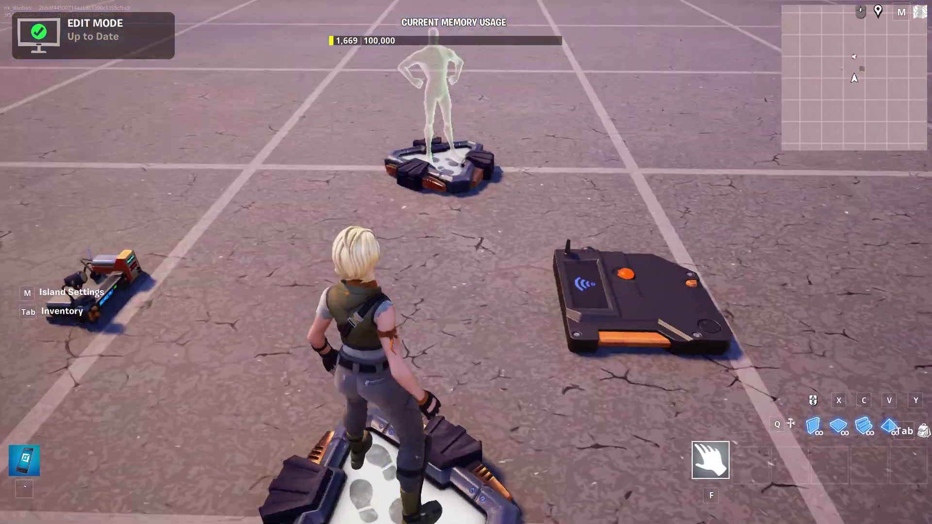
{"action": "key", "text": "Escape"}
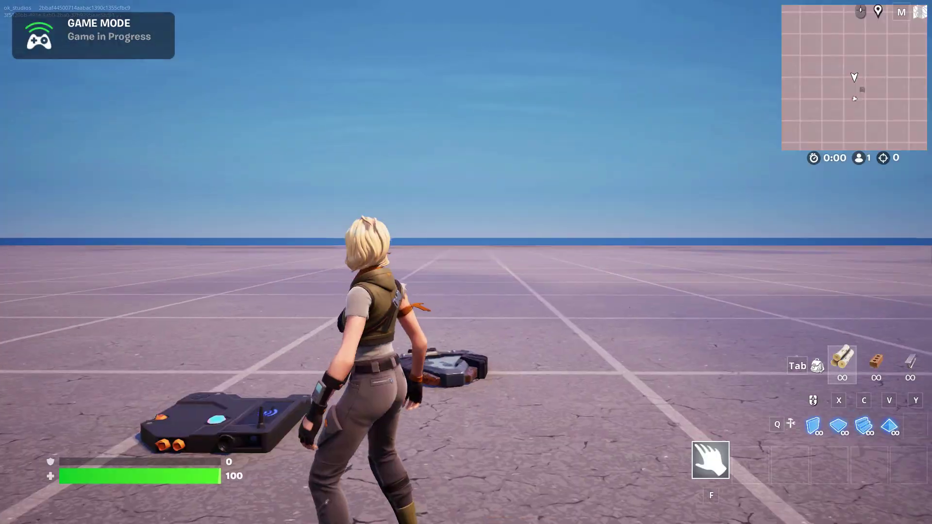
{"action": "key", "text": "w"}
{"action": "key", "text": "w"}
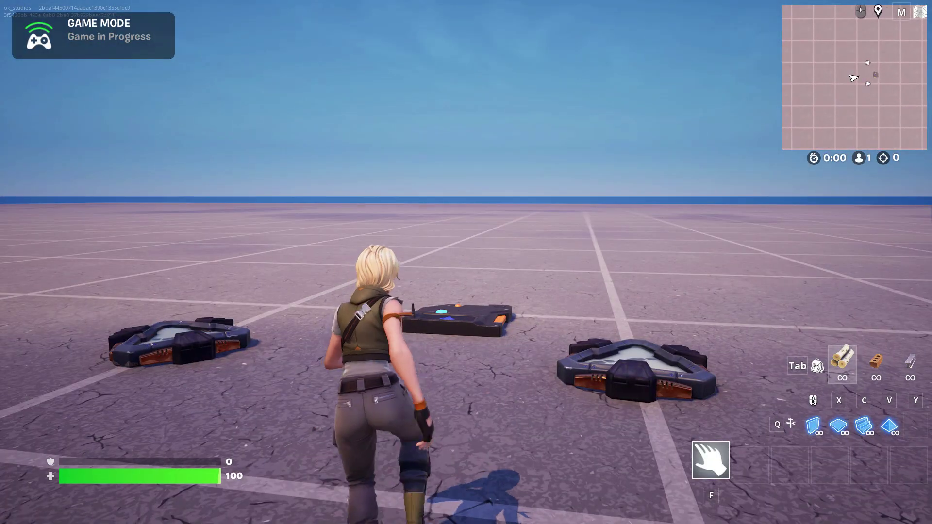
{"action": "key", "text": "w"}
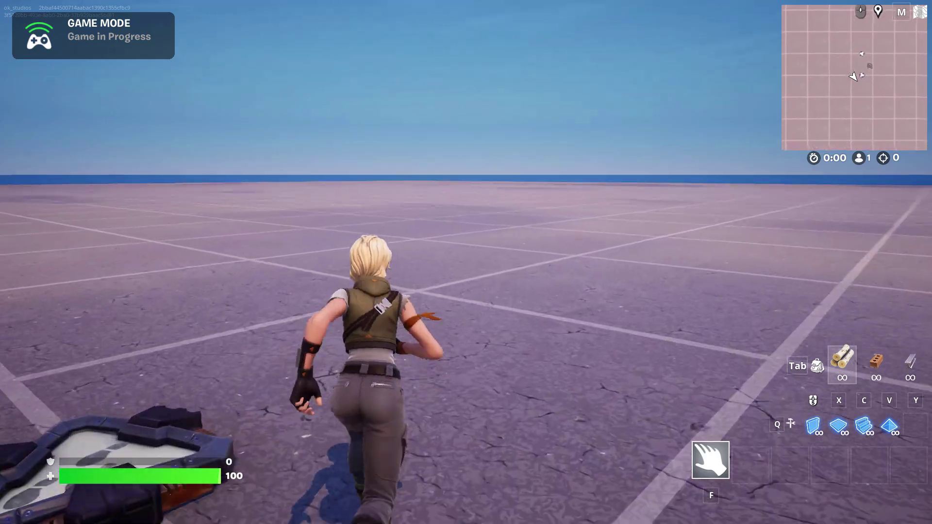
{"action": "key", "text": "w"}
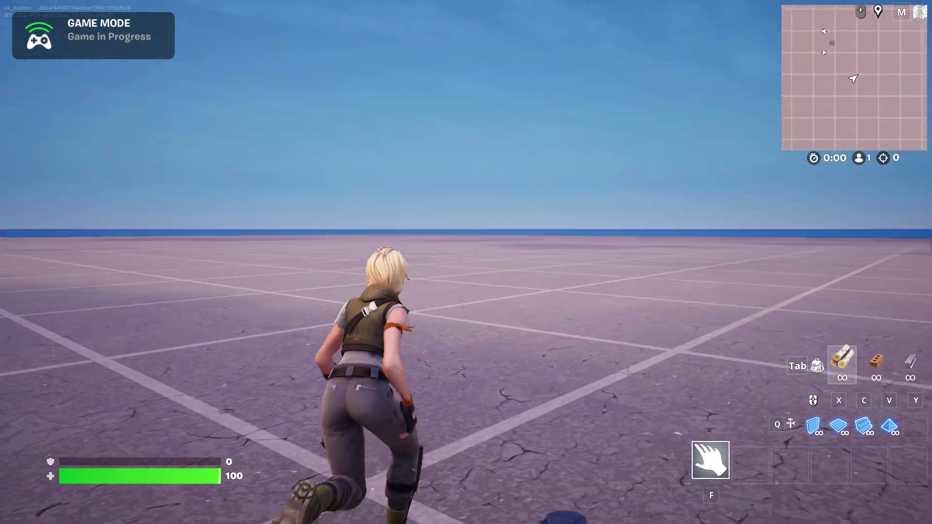
{"action": "key", "text": "w"}
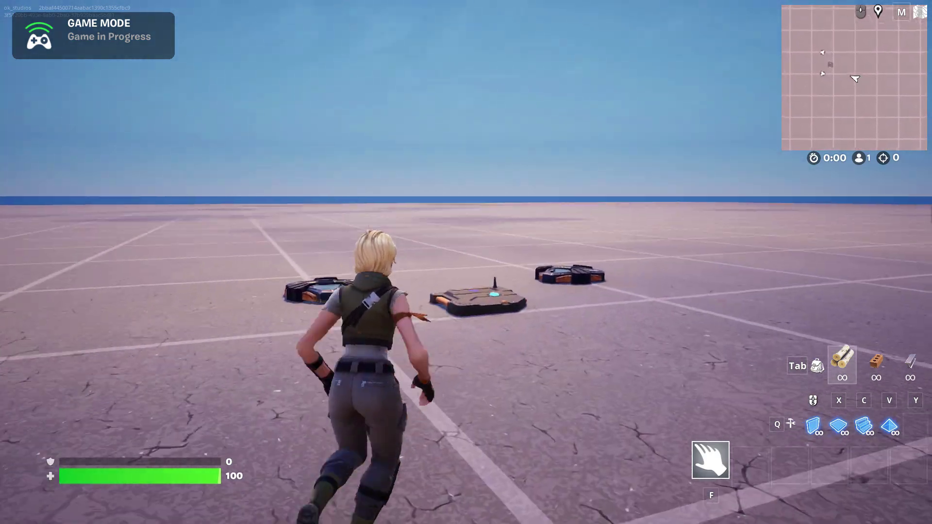
{"action": "key", "text": "w"}
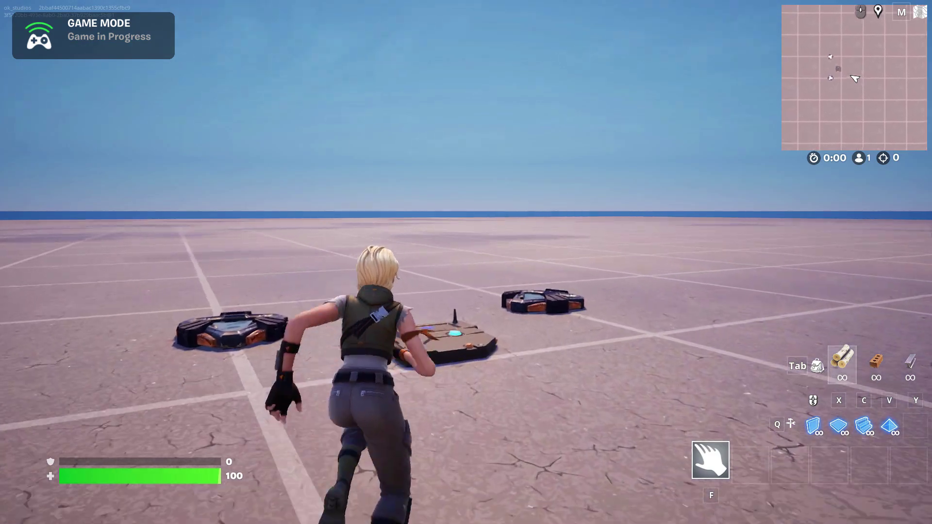
{"action": "key", "text": "w"}
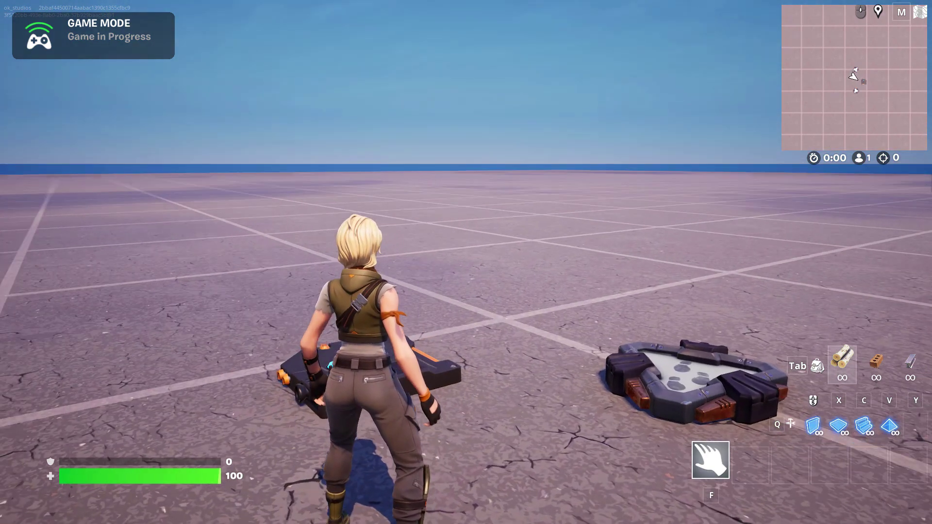
Step and crouch on the trigger pad to display the STEALTH MODE image.
{"action": "key", "text": "w"}
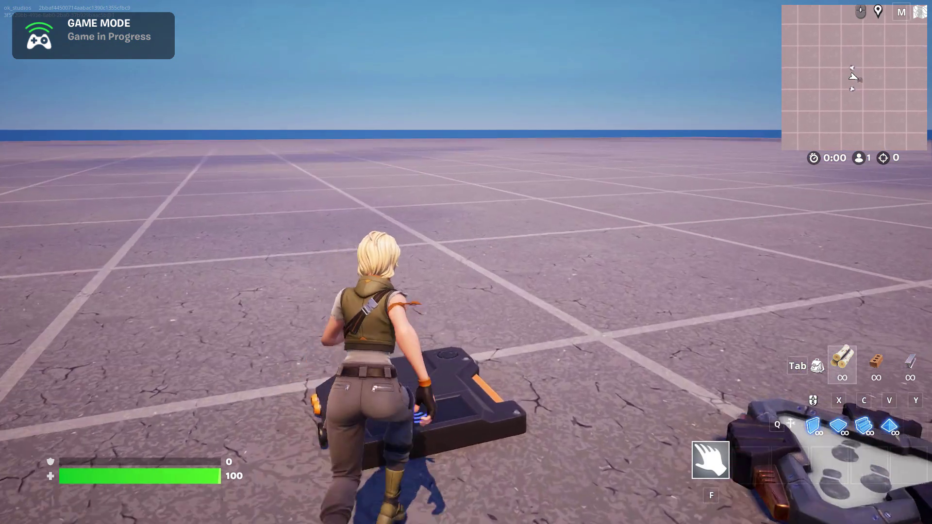
{"action": "key", "text": "ctrl"}
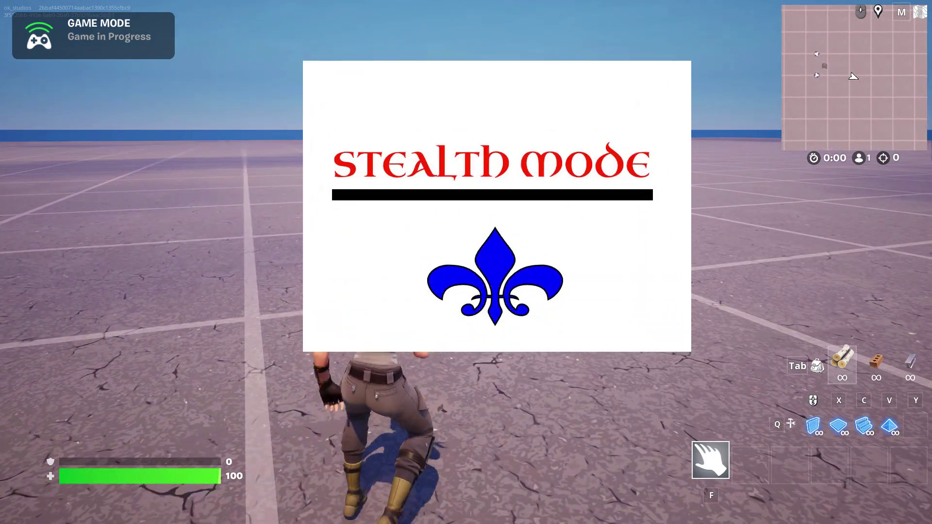
{"action": "key", "text": "ctrl"}
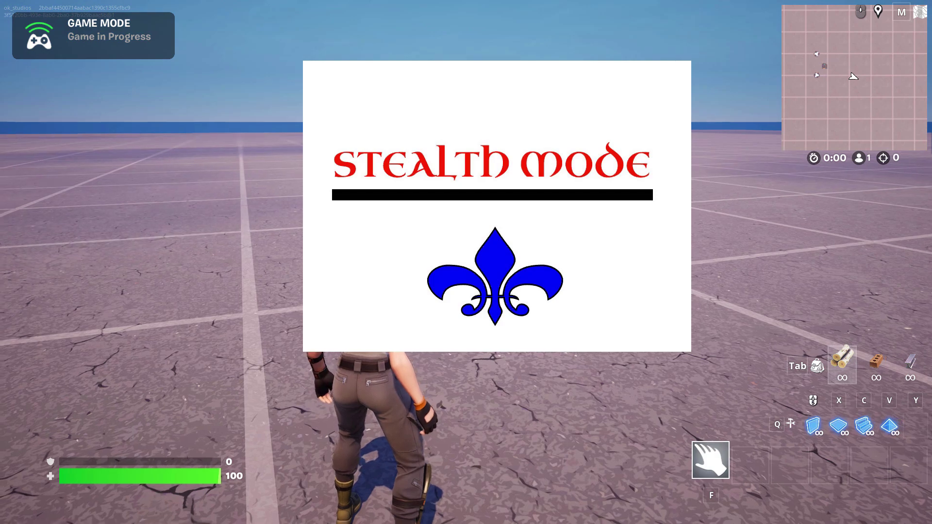